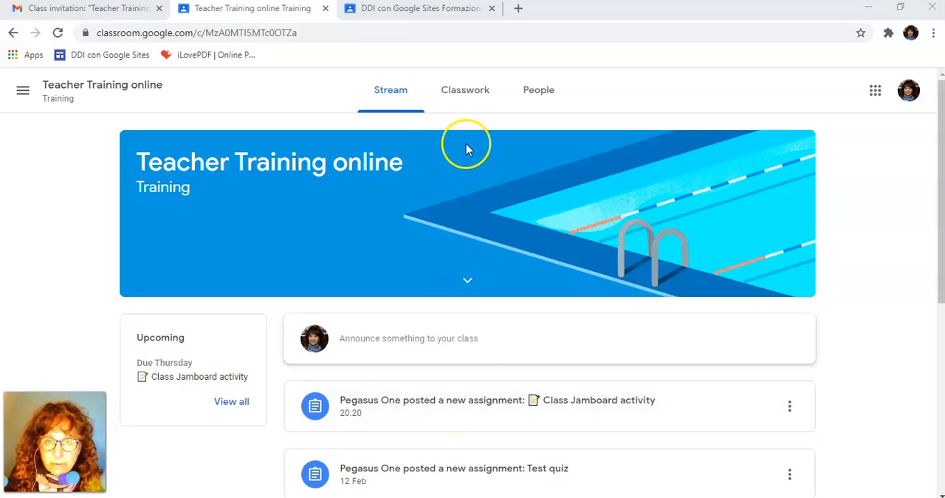
# Open the Class Jamboard activity assignment from the classwork and launch its attached Class XYZ Group 1 Jamboard
pyautogui.click(465, 93)
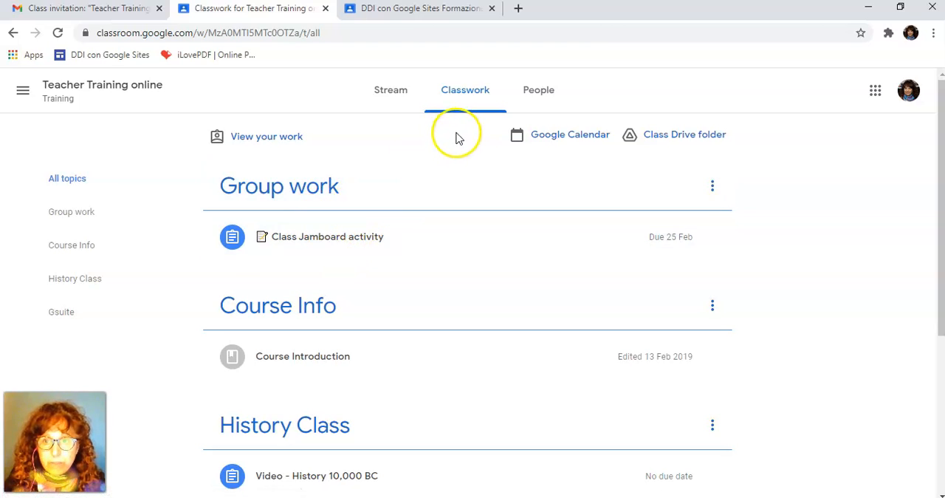
pyautogui.click(339, 241)
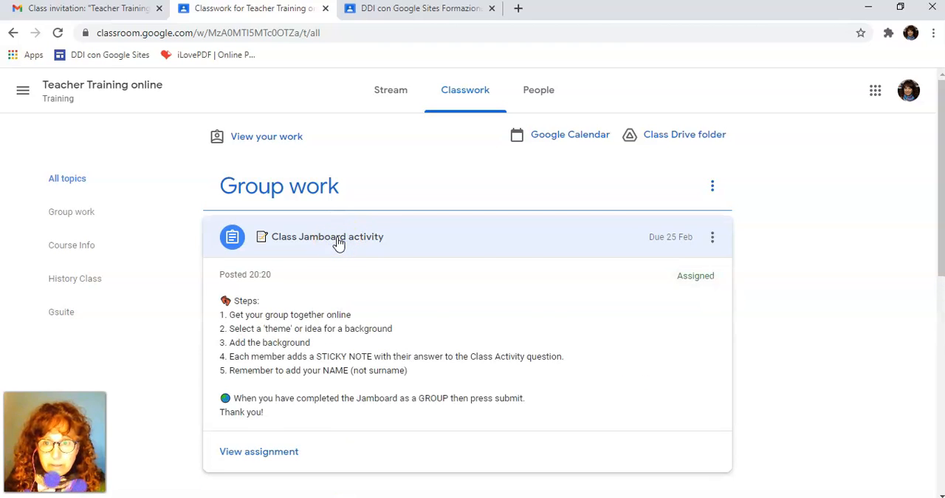
pyautogui.click(271, 480)
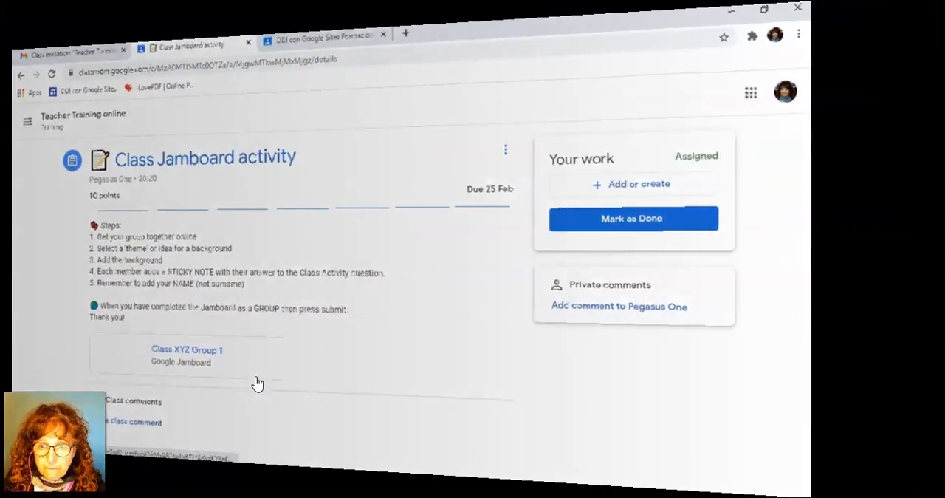
pyautogui.click(264, 380)
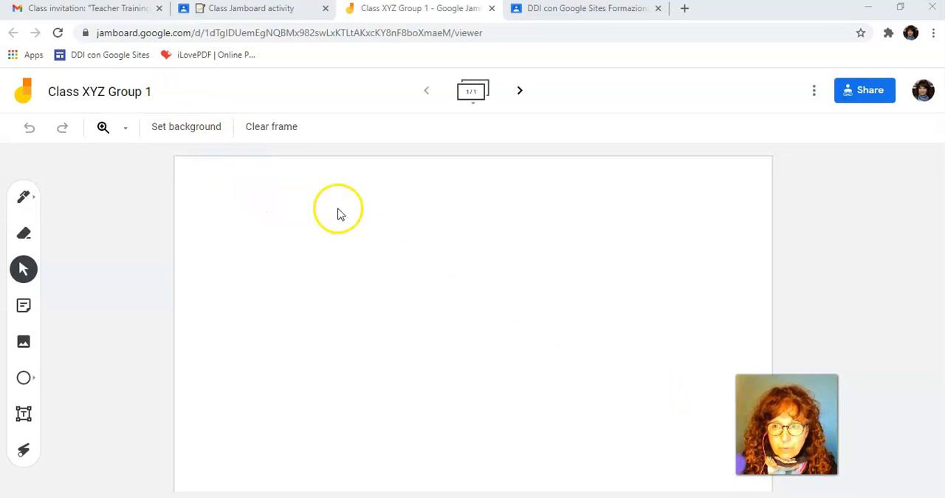
# Set the frame's background to the green leafy branches photo from a Google Images search for "nature background"
pyautogui.click(180, 127)
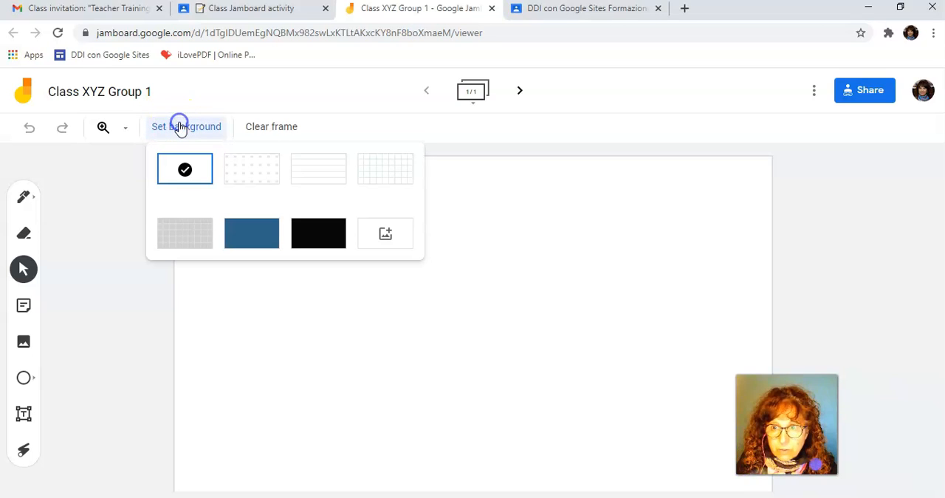
pyautogui.click(388, 238)
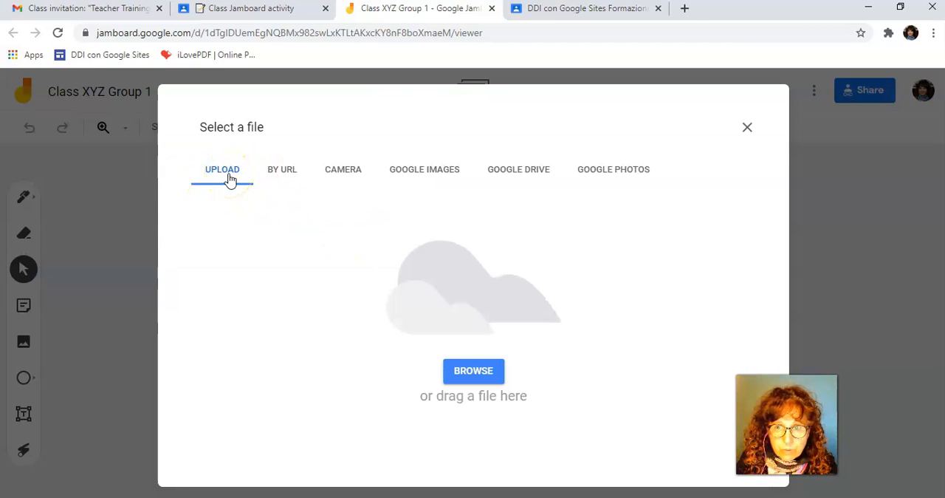
pyautogui.click(441, 177)
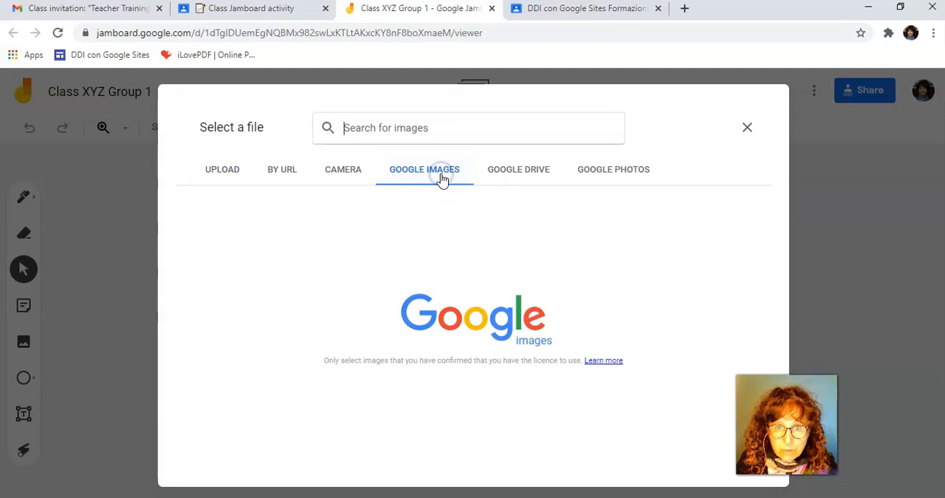
pyautogui.click(353, 123)
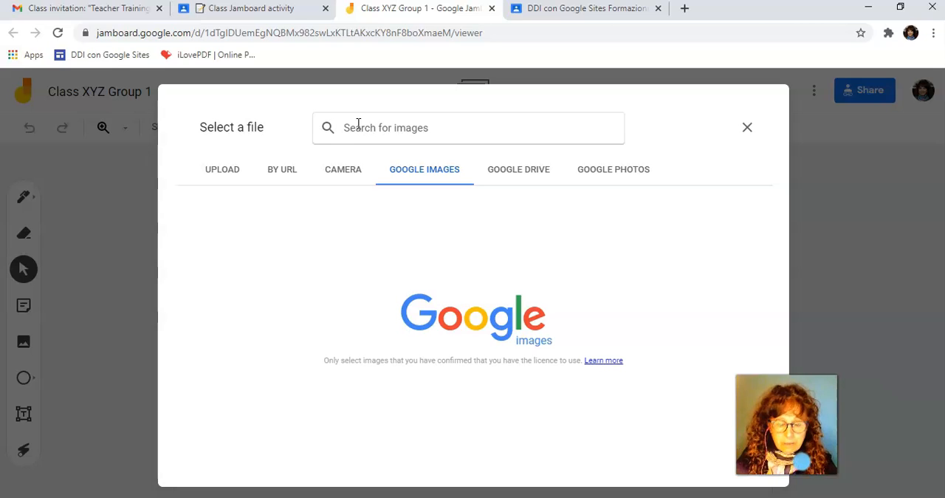
pyautogui.write('ture')
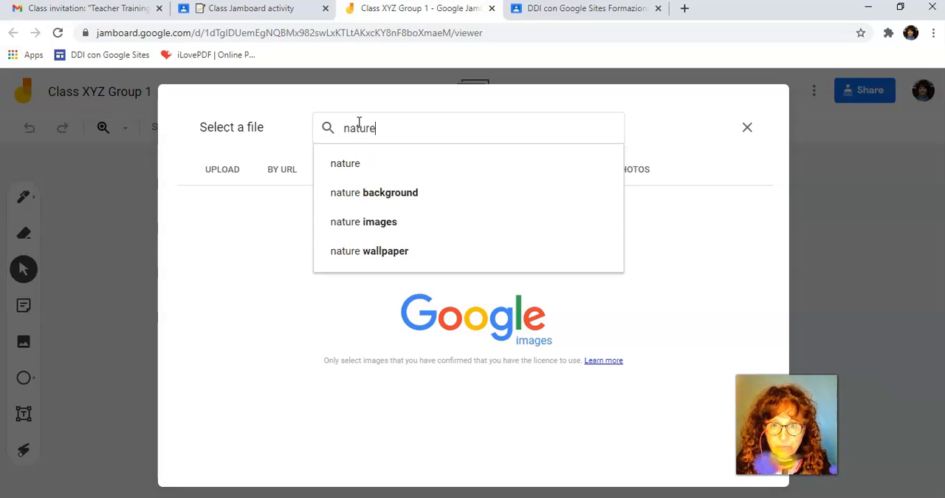
pyautogui.click(390, 192)
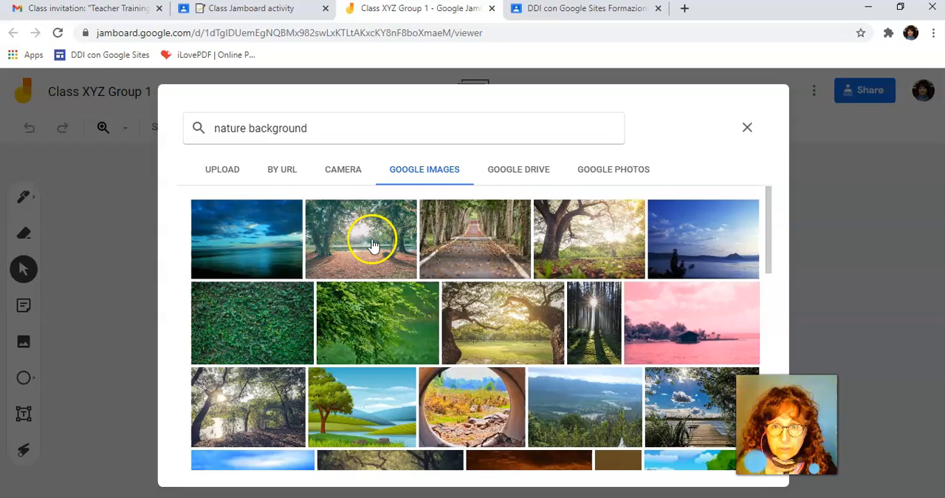
pyautogui.click(394, 330)
pyautogui.click(414, 338)
pyautogui.click(652, 455)
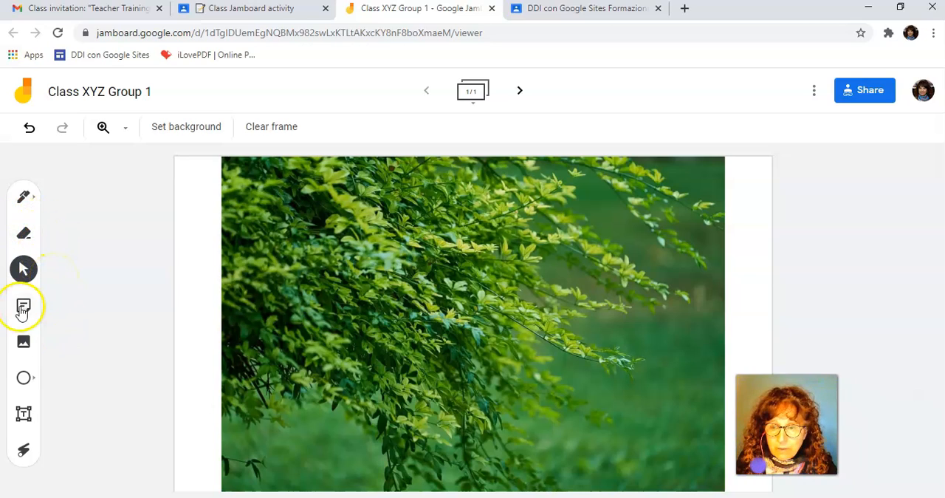
# Add a text box reading "The Question as a title" near the frame's upper edge and enlarge it across the picture
pyautogui.click(23, 415)
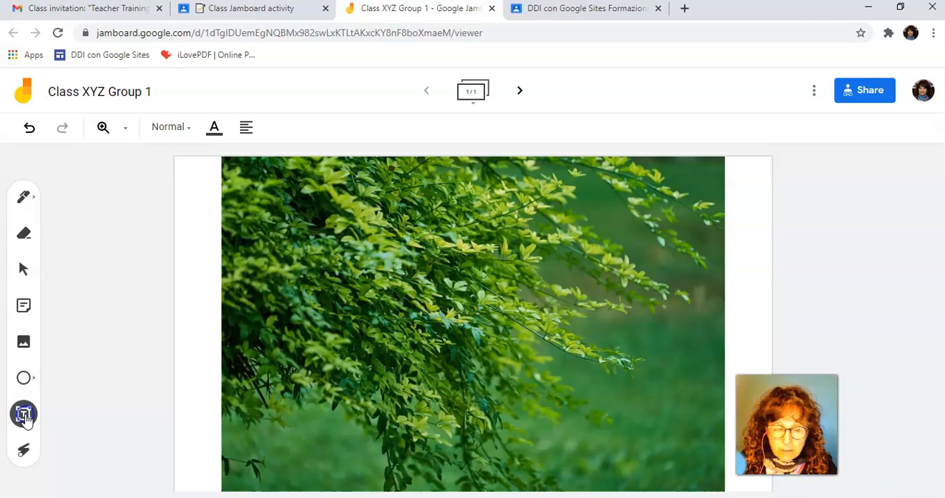
pyautogui.click(244, 181)
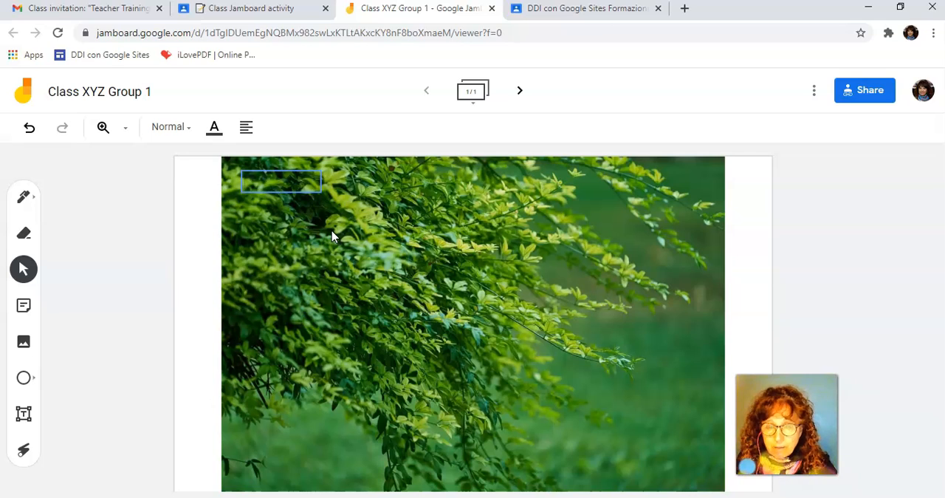
pyautogui.write('Type your Question as a')
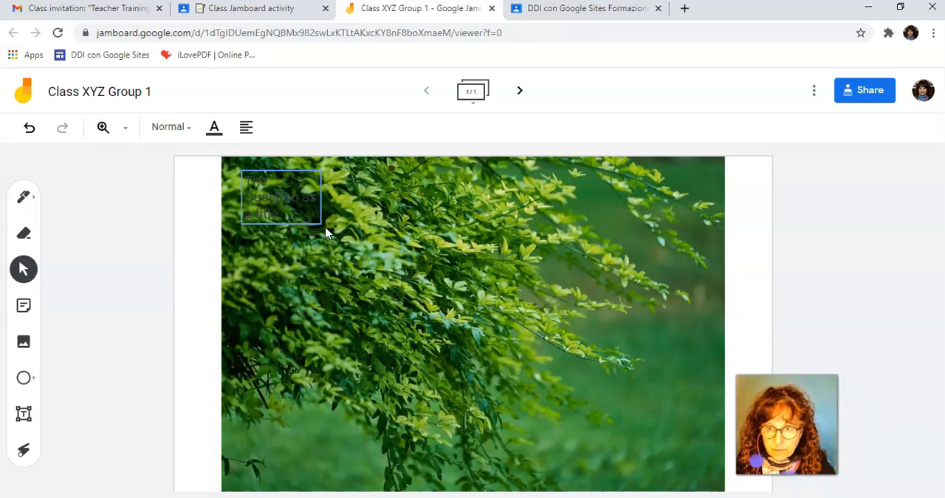
pyautogui.click(324, 226)
pyautogui.moveTo(320, 222); pyautogui.dragTo(679, 200)
# Colour the title text white and shift its text box slightly toward the frame's upper centre
pyautogui.click(215, 129)
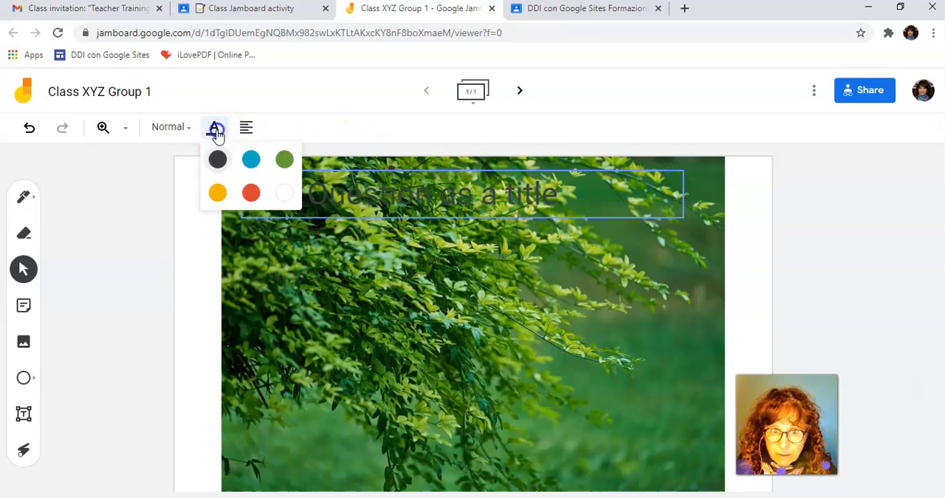
pyautogui.click(284, 192)
pyautogui.moveTo(436, 172); pyautogui.dragTo(458, 166)
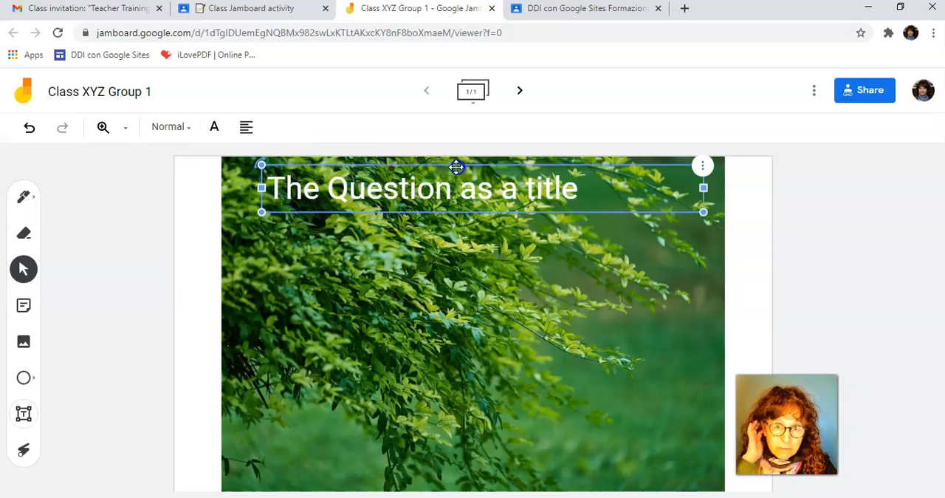
# Try the title text in blue and orange, and set it back to white
pyautogui.click(214, 129)
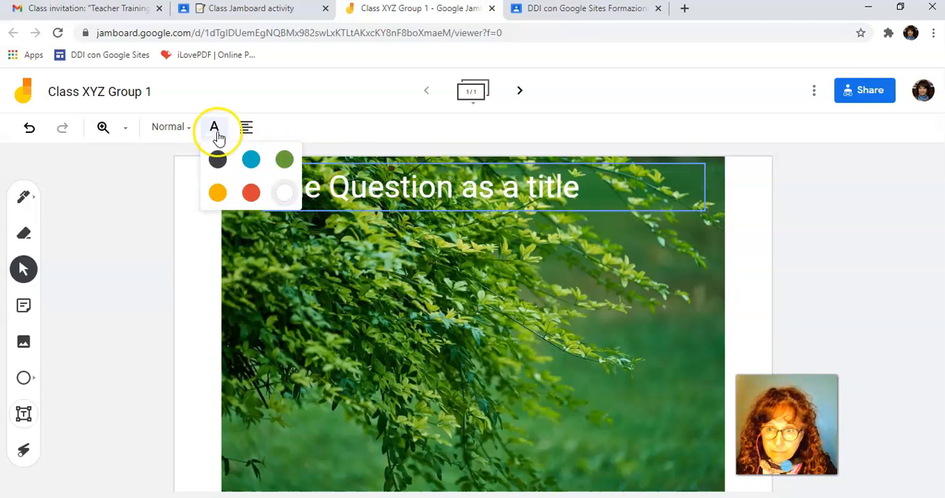
pyautogui.click(251, 159)
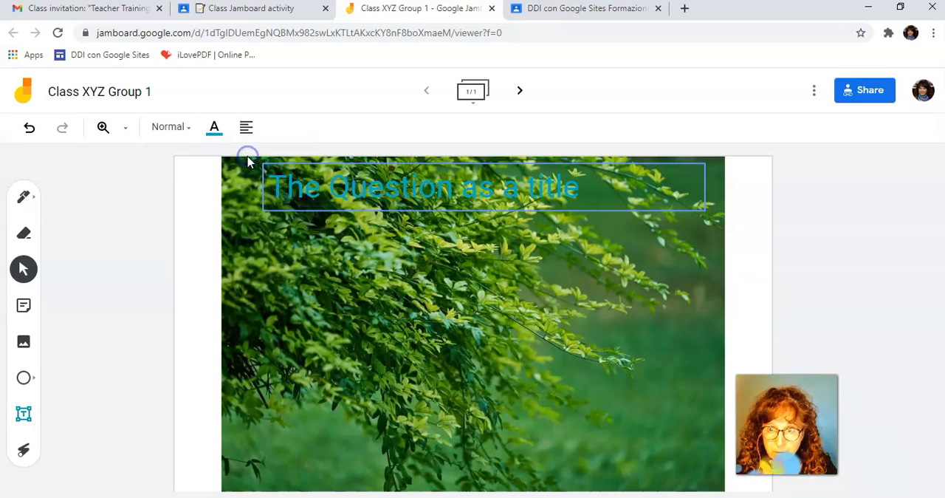
pyautogui.click(214, 127)
pyautogui.click(216, 194)
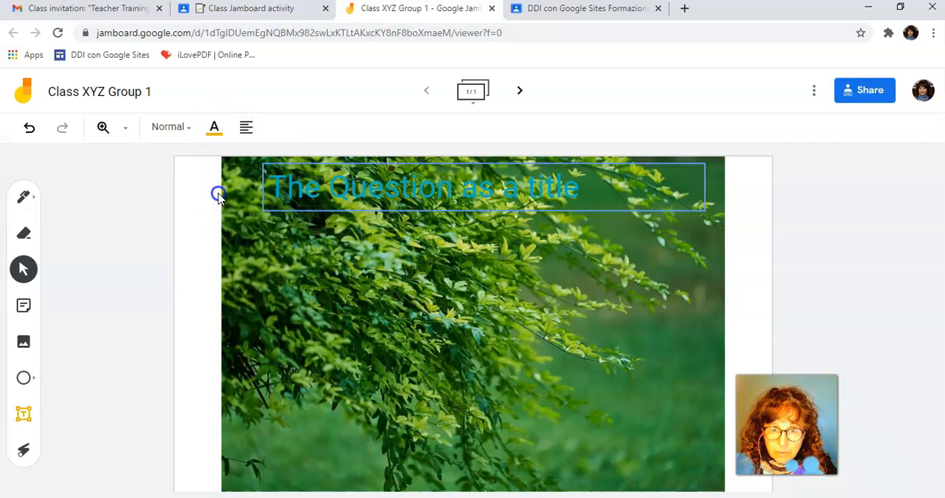
pyautogui.click(214, 130)
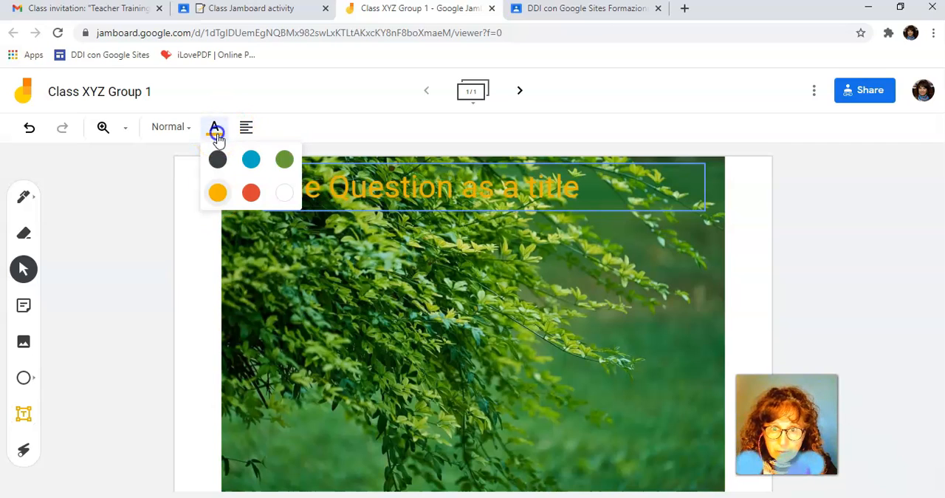
pyautogui.click(279, 198)
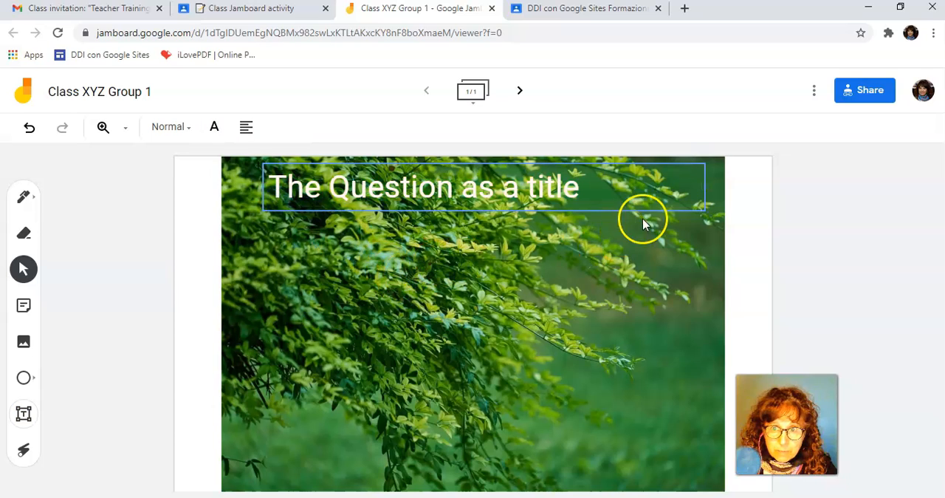
# Narrow the title's text box to fit its text and move it to the bottom centre of the background picture
pyautogui.moveTo(701, 187); pyautogui.dragTo(609, 186)
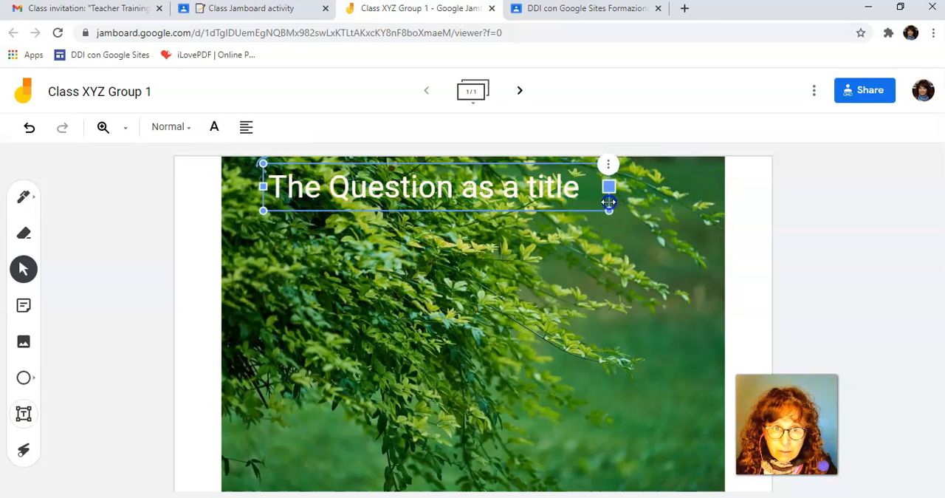
pyautogui.moveTo(433, 188); pyautogui.dragTo(481, 466)
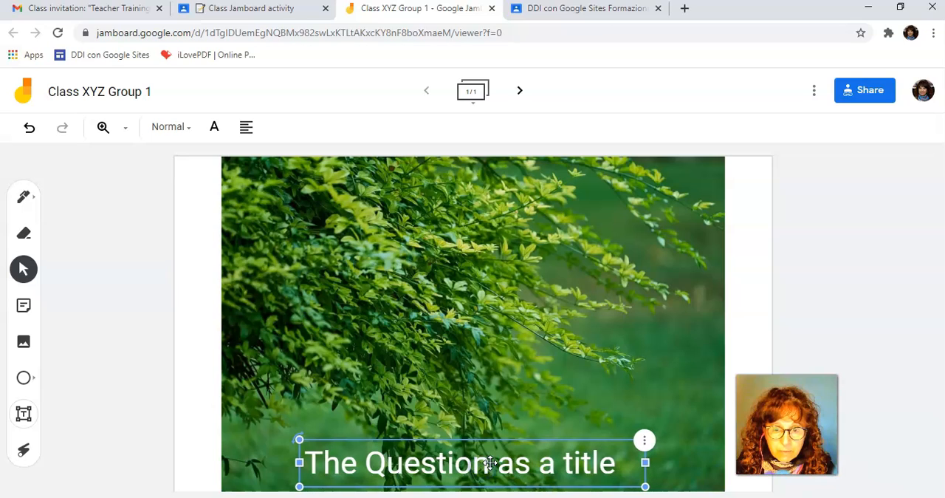
pyautogui.click(338, 274)
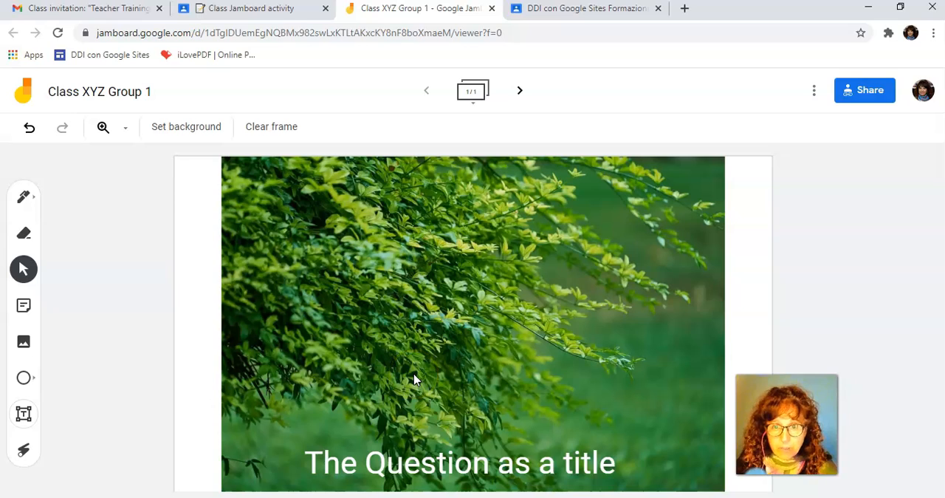
# Add a yellow sticky note reading "My answer to the question! -" followed by the group member's first name
pyautogui.click(23, 309)
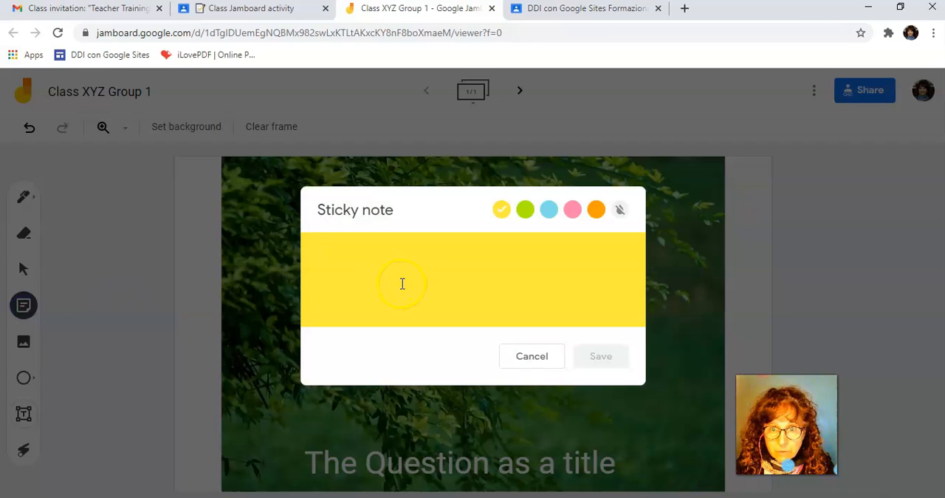
pyautogui.write('M')
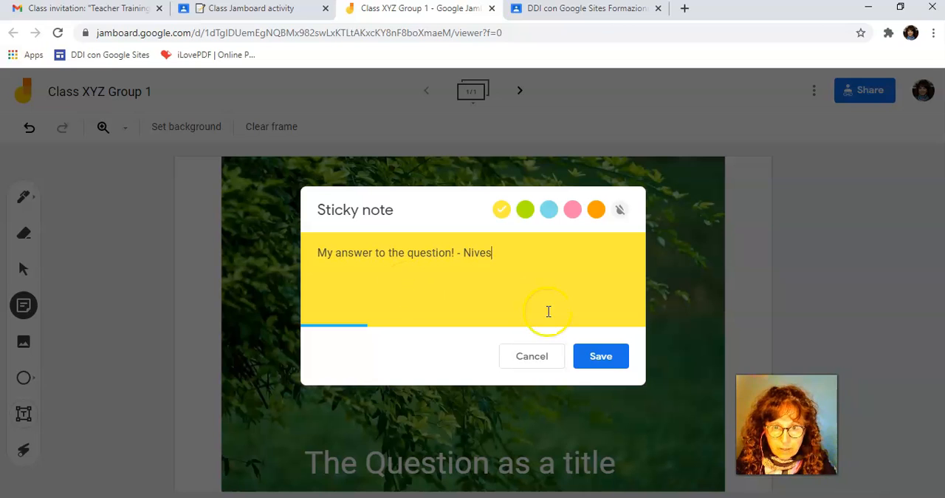
pyautogui.click(599, 355)
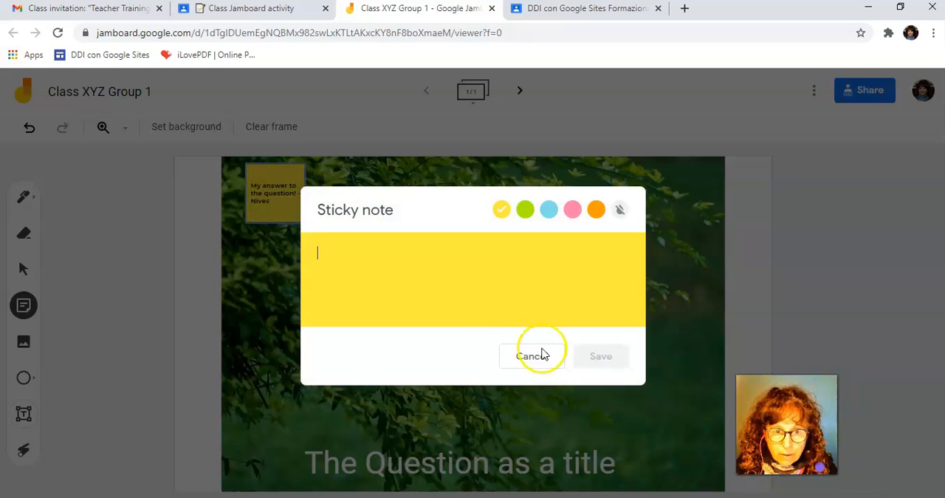
# Add a green sticky note reading "My answer to the Question -" followed by another member's first name, and finish adding notes
pyautogui.click(526, 211)
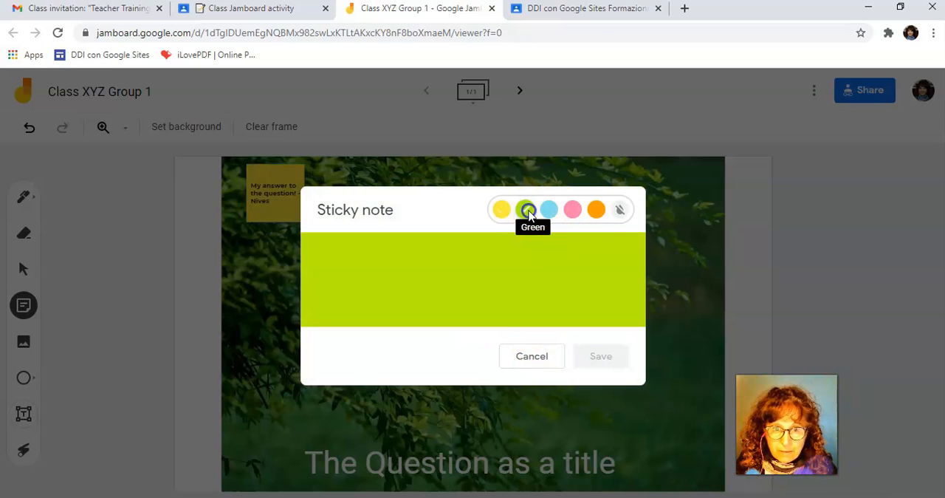
pyautogui.click(457, 271)
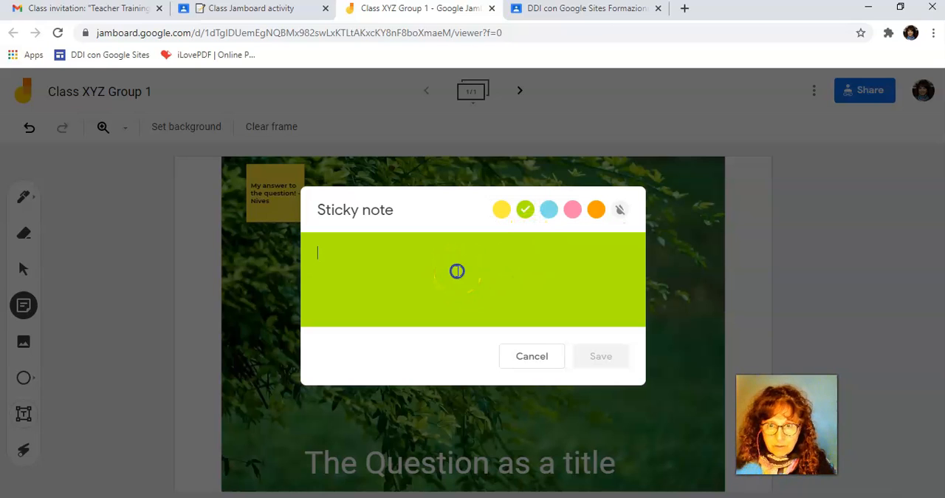
pyautogui.write('My answer to the Question - Tom')
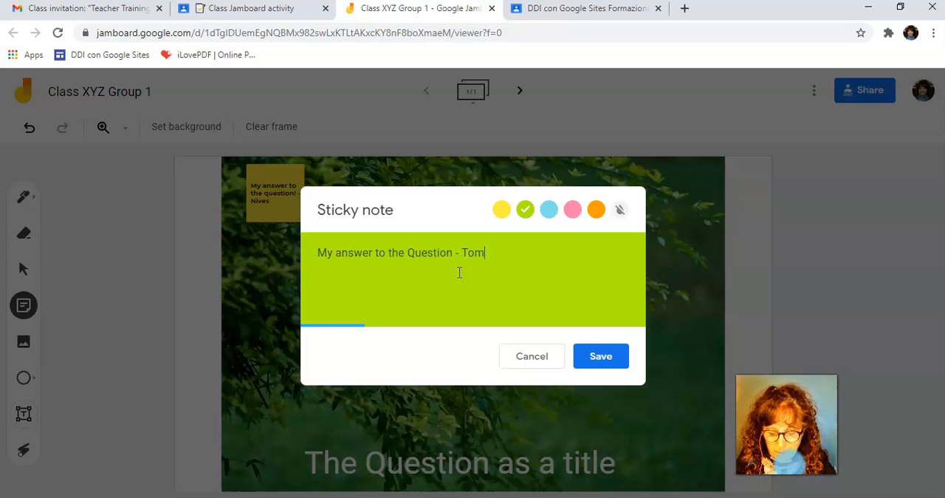
pyautogui.click(612, 357)
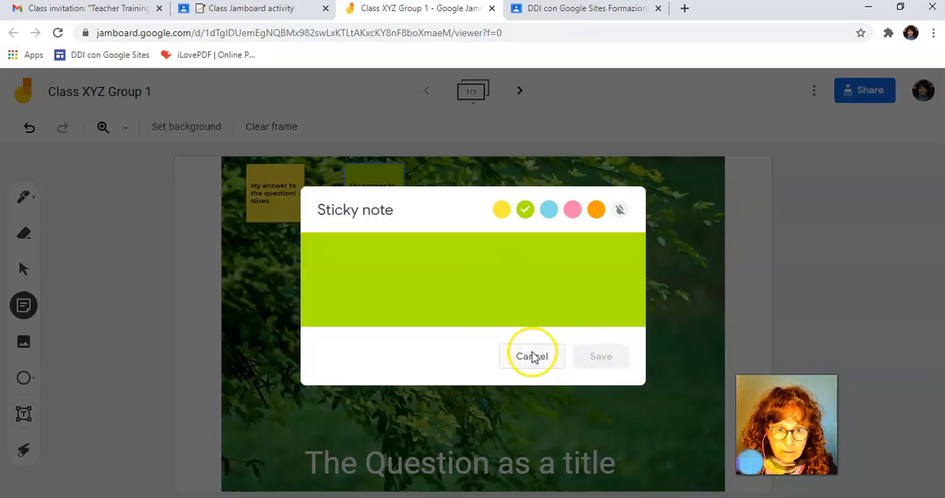
pyautogui.click(530, 355)
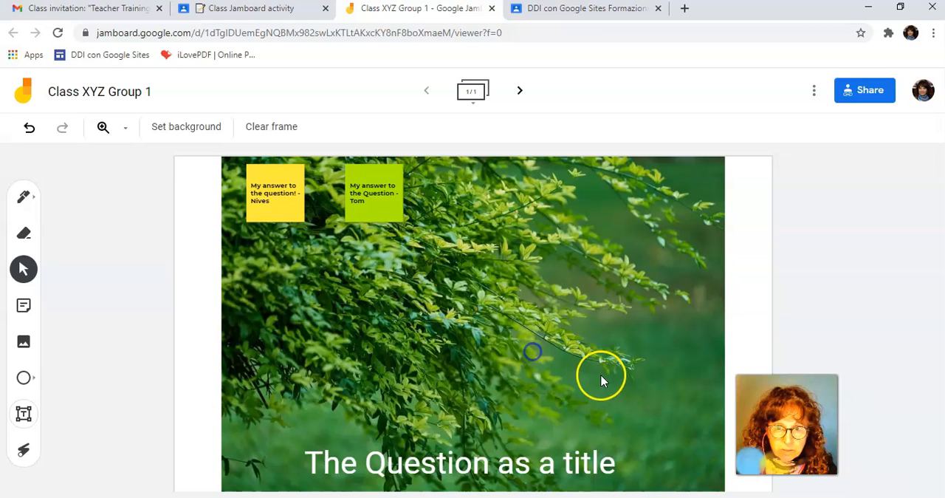
# Move the green sticky note to the upper right of the picture and enlarge it to about twice its size
pyautogui.moveTo(378, 191); pyautogui.dragTo(626, 213)
pyautogui.moveTo(650, 244); pyautogui.dragTo(706, 302)
pyautogui.moveTo(645, 260); pyautogui.dragTo(628, 256)
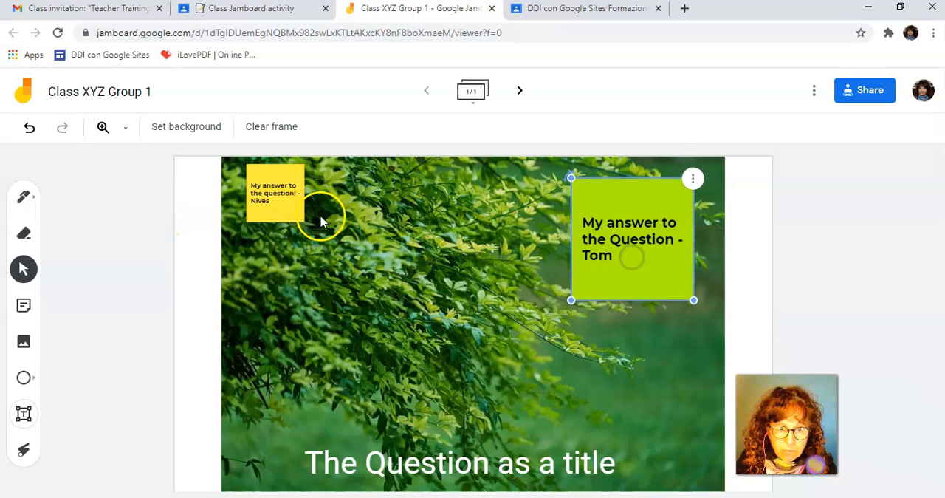
# Enlarge the yellow sticky note to more than twice its size and place it in the picture's upper left corner
pyautogui.click(272, 198)
pyautogui.moveTo(304, 222); pyautogui.dragTo(384, 302)
pyautogui.moveTo(348, 268)
pyautogui.mouseDown()
pyautogui.moveTo(327, 272)
pyautogui.moveTo(335, 271)
pyautogui.mouseUp()
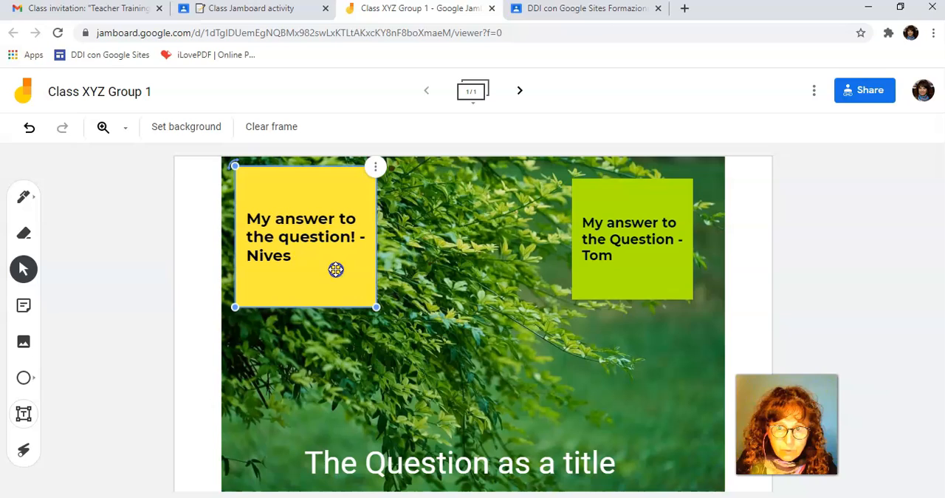
# Shift the green sticky note slightly inward and enlarge it to match the yellow note's size
pyautogui.click(627, 253)
pyautogui.moveTo(627, 253)
pyautogui.mouseDown()
pyautogui.moveTo(623, 265)
pyautogui.moveTo(614, 258)
pyautogui.mouseUp()
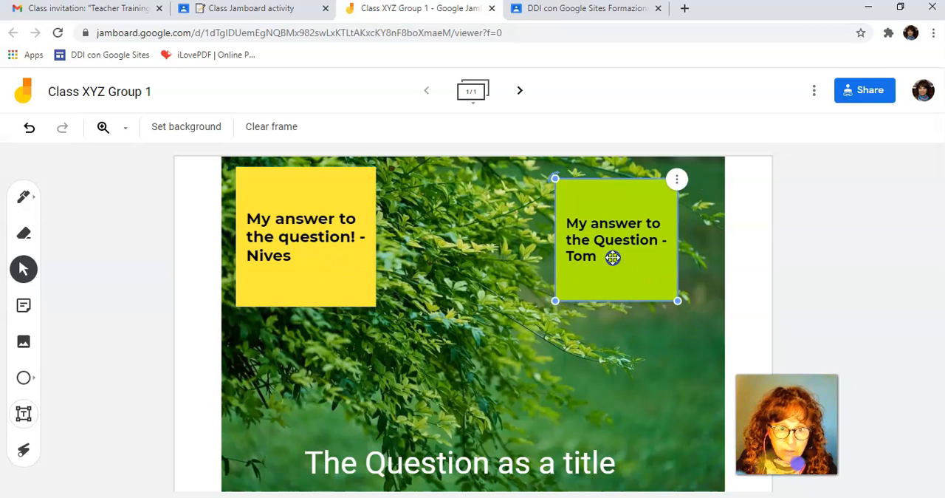
pyautogui.moveTo(677, 304); pyautogui.dragTo(695, 317)
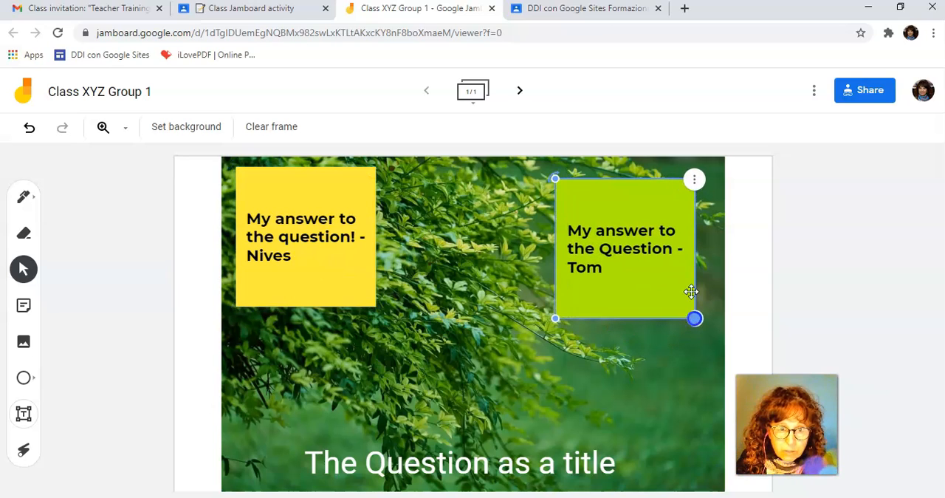
# Open the green sticky note for editing
pyautogui.click(694, 182)
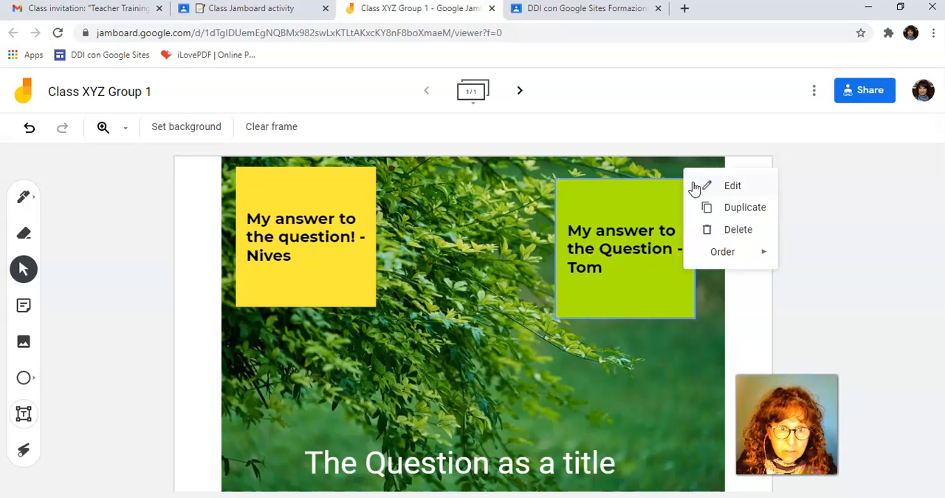
pyautogui.click(730, 189)
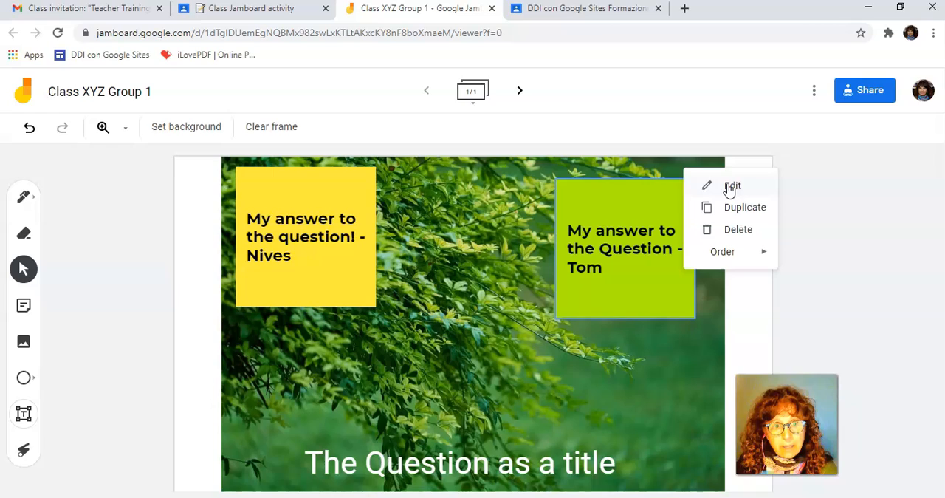